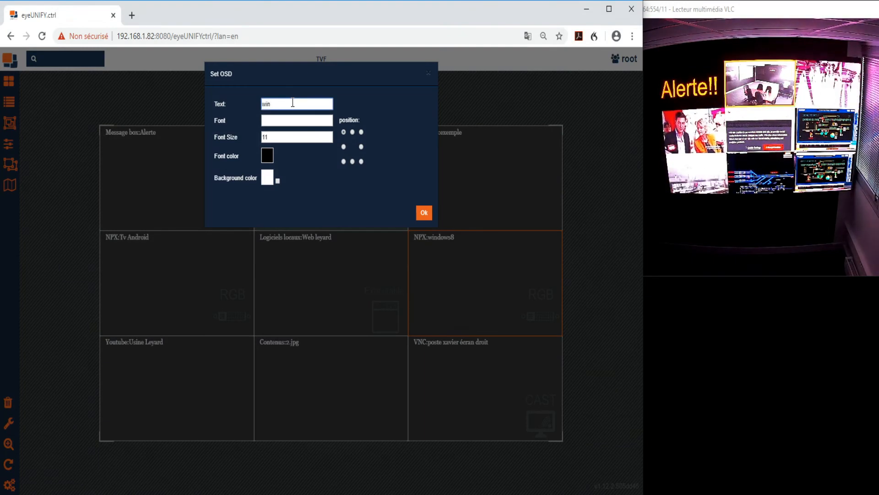
Set the OSD text of the NPX:windows8 window to win8 and apply it
{"action": "type", "text": "8"}
{"action": "left_click", "coordinate": [279, 118]}
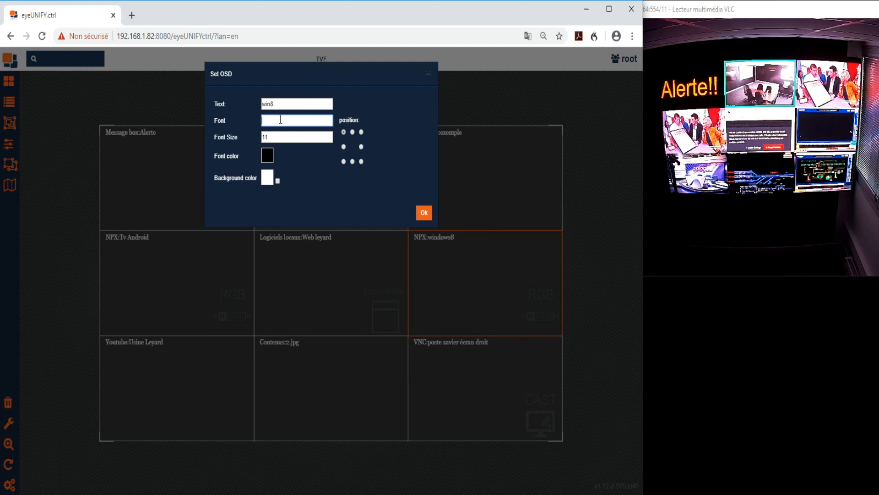
{"action": "left_click", "coordinate": [276, 137]}
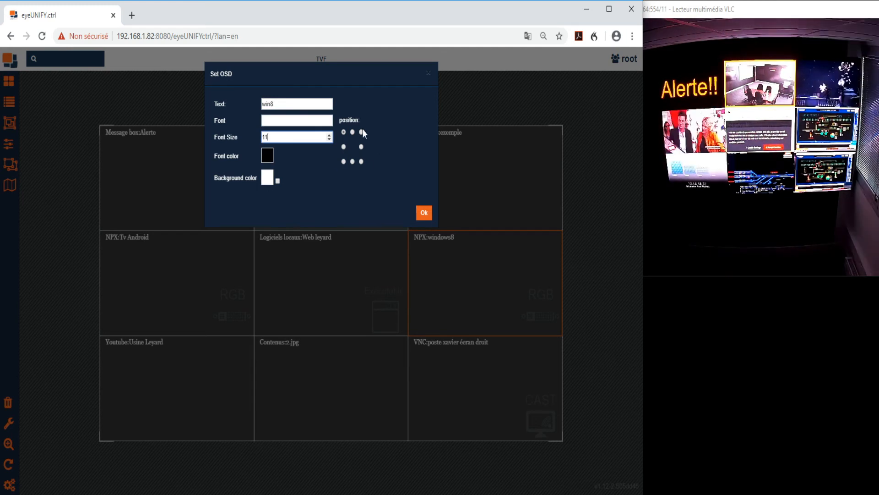
{"action": "left_click", "coordinate": [424, 213]}
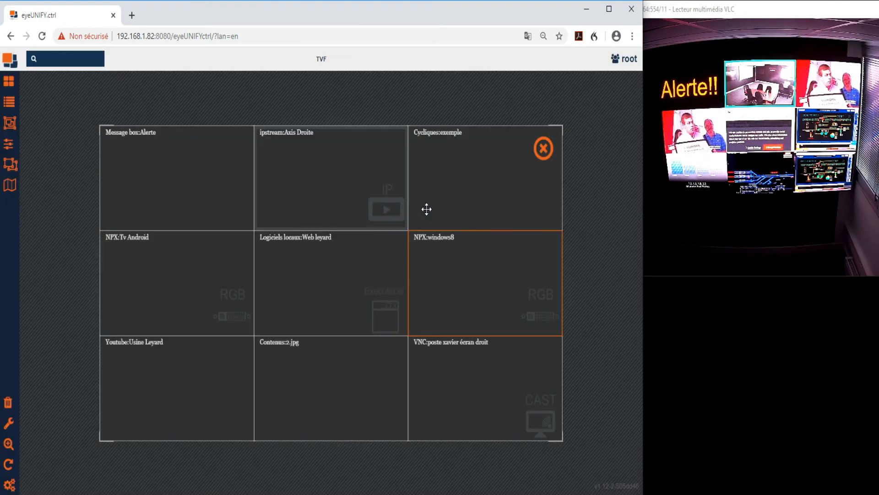
Crop the NPX:windows8 window to about 45.6 wide by 50.4 high at X 34.4, Y 33.6 and apply it
{"action": "left_click", "coordinate": [464, 271]}
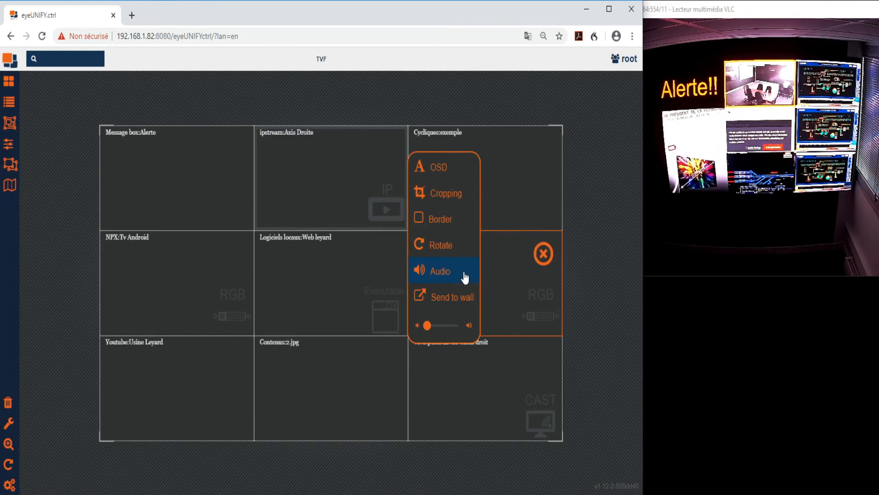
{"action": "left_click", "coordinate": [448, 195]}
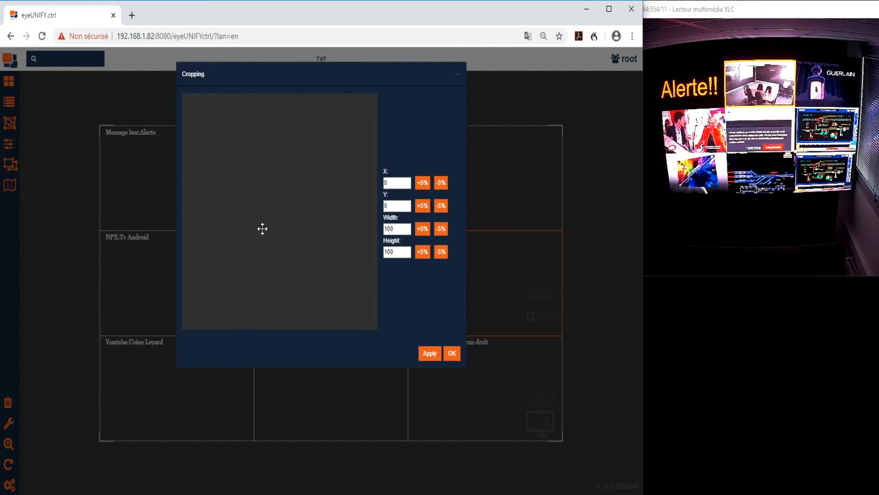
{"action": "mouse_move", "coordinate": [375, 328]}
{"action": "left_mouse_down"}
{"action": "mouse_move", "coordinate": [358, 212]}
{"action": "mouse_move", "coordinate": [271, 184]}
{"action": "mouse_move", "coordinate": [269, 218]}
{"action": "mouse_move", "coordinate": [261, 205]}
{"action": "mouse_move", "coordinate": [296, 227]}
{"action": "mouse_move", "coordinate": [302, 246]}
{"action": "left_mouse_up"}
{"action": "left_click", "coordinate": [429, 354]}
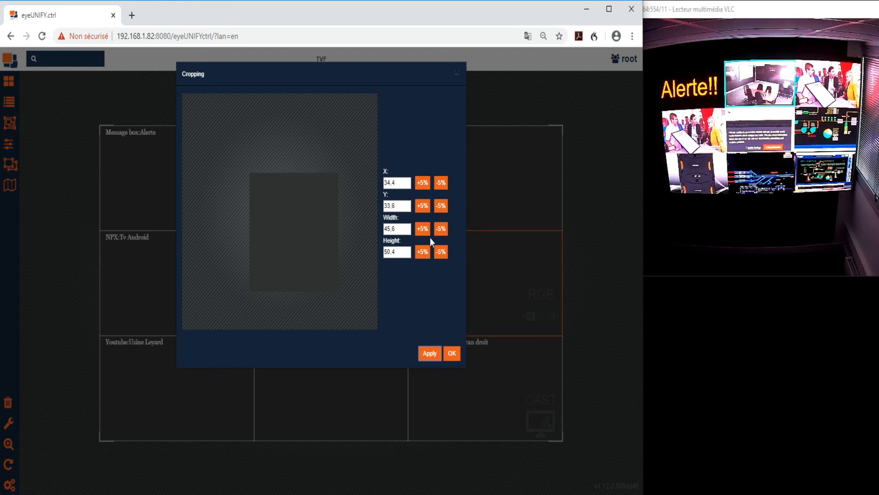
Move the crop area to about X 4.8, Y 2.4, shrink it to about 23.8 by 20.6, and apply the cropping
{"action": "left_click_drag", "start_coordinate": [304, 241], "coordinate": [247, 173]}
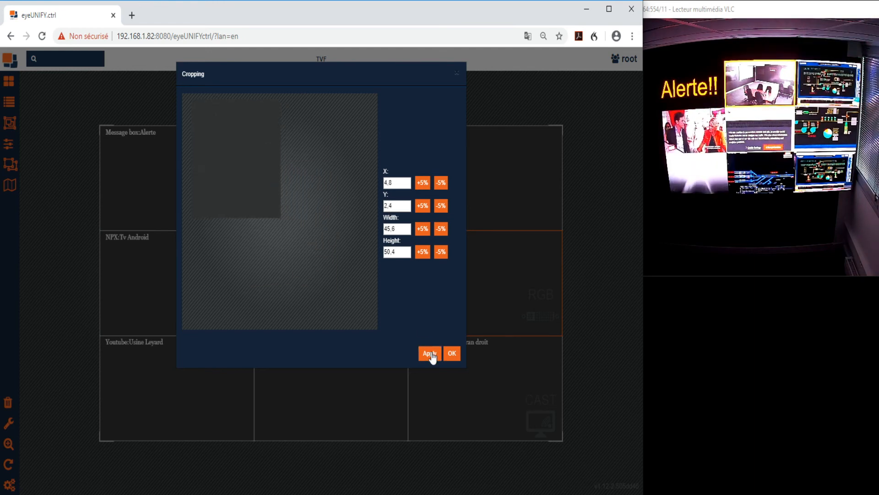
{"action": "left_click", "coordinate": [430, 353]}
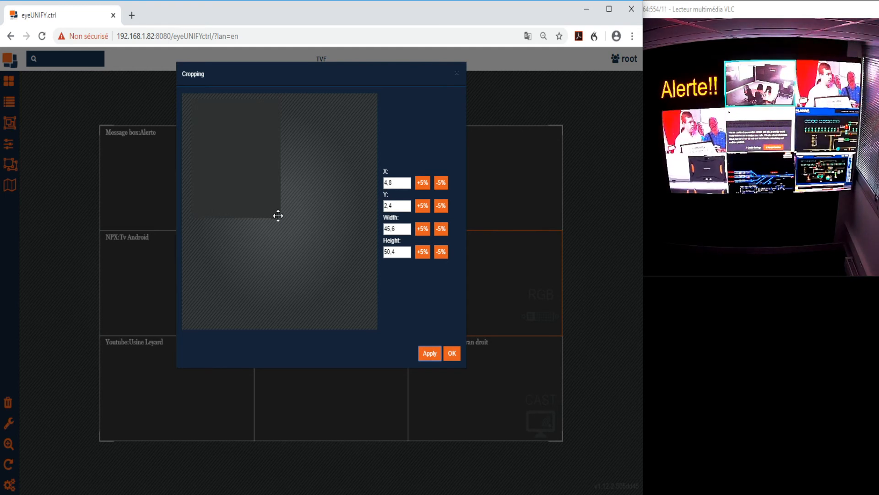
{"action": "left_click_drag", "start_coordinate": [278, 216], "coordinate": [237, 147]}
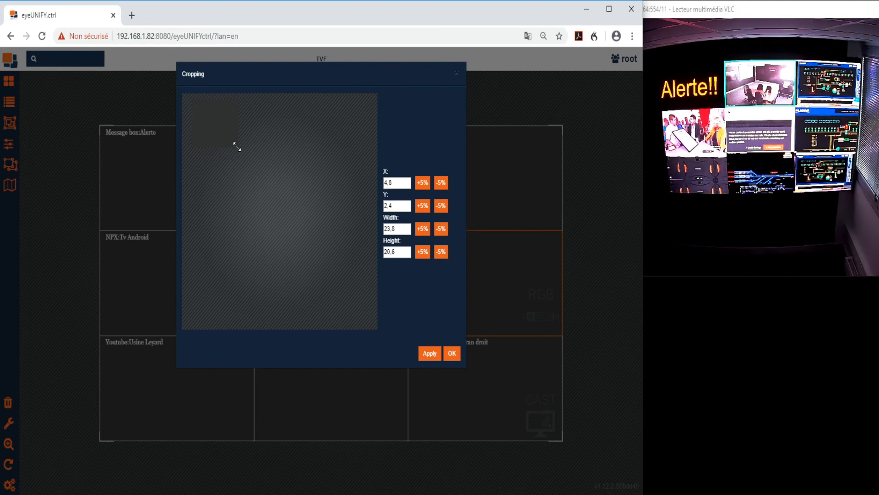
{"action": "left_click", "coordinate": [430, 356]}
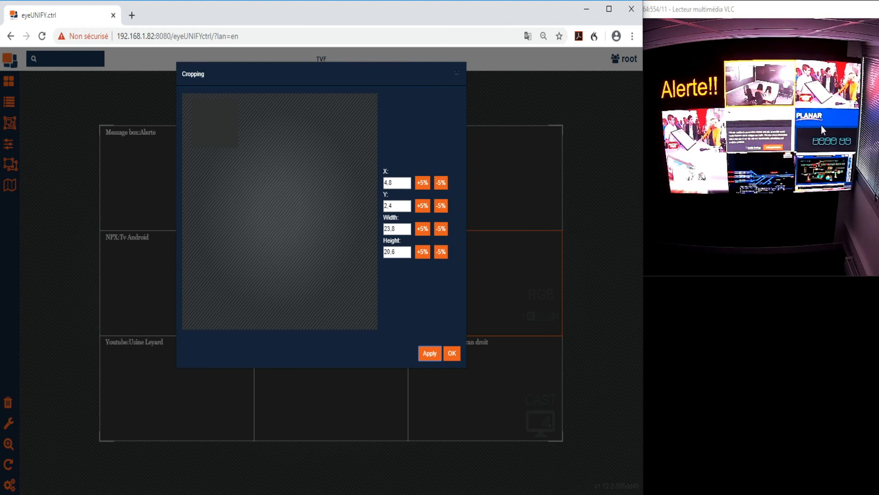
{"action": "left_click", "coordinate": [452, 356]}
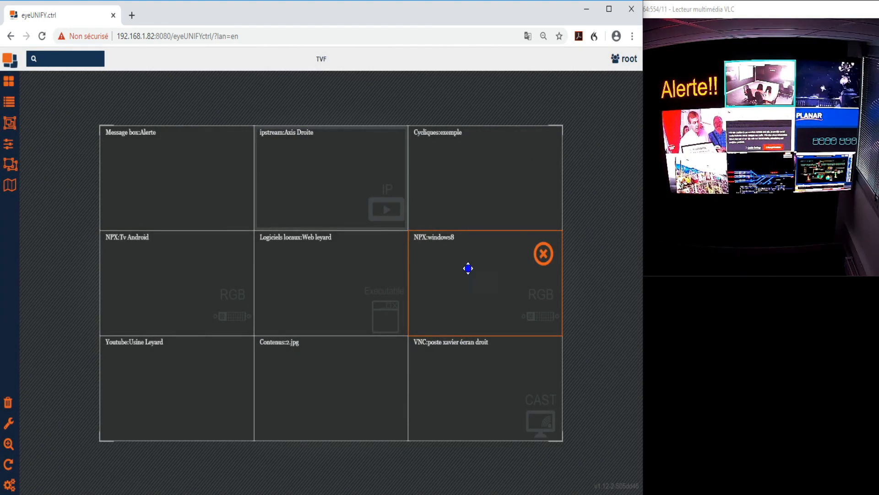
Give the NPX:windows8 window a solid border
{"action": "left_click", "coordinate": [468, 268]}
{"action": "left_click", "coordinate": [451, 222]}
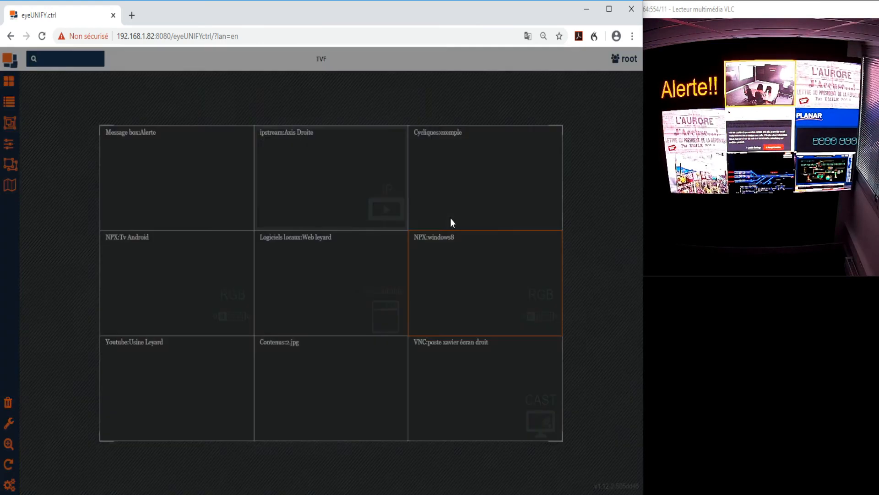
{"action": "left_click", "coordinate": [299, 120]}
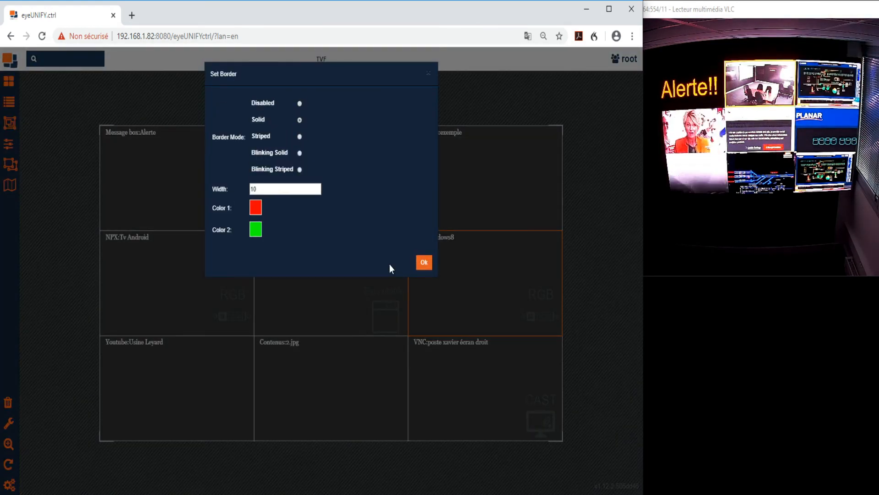
{"action": "left_click", "coordinate": [424, 263]}
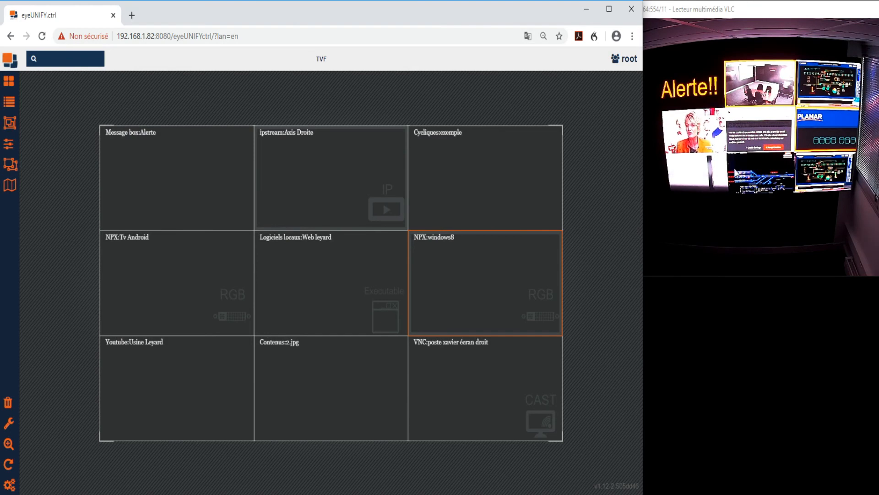
Rotate the NPX:windows8 window by 90 degrees
{"action": "left_click", "coordinate": [484, 271]}
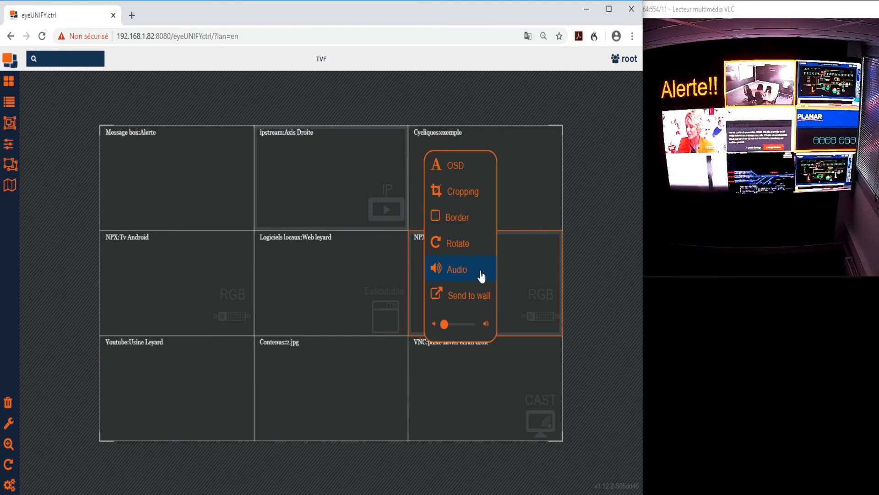
{"action": "left_click", "coordinate": [464, 244]}
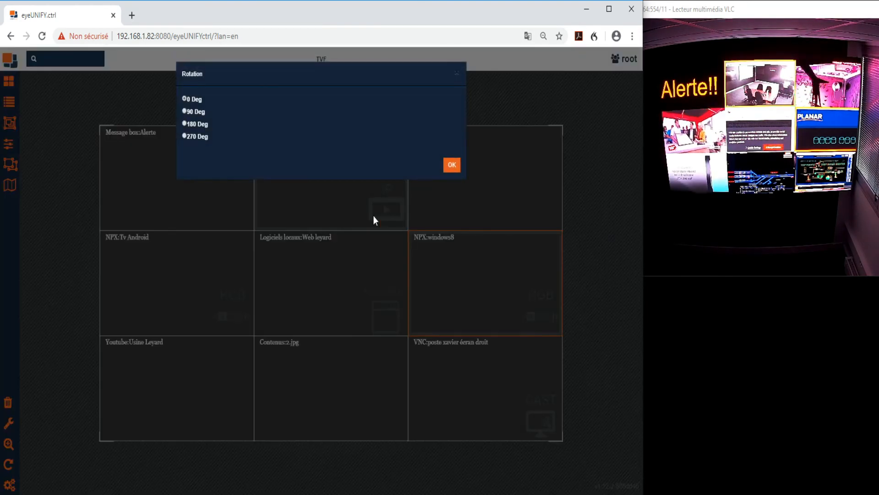
{"action": "left_click", "coordinate": [200, 110]}
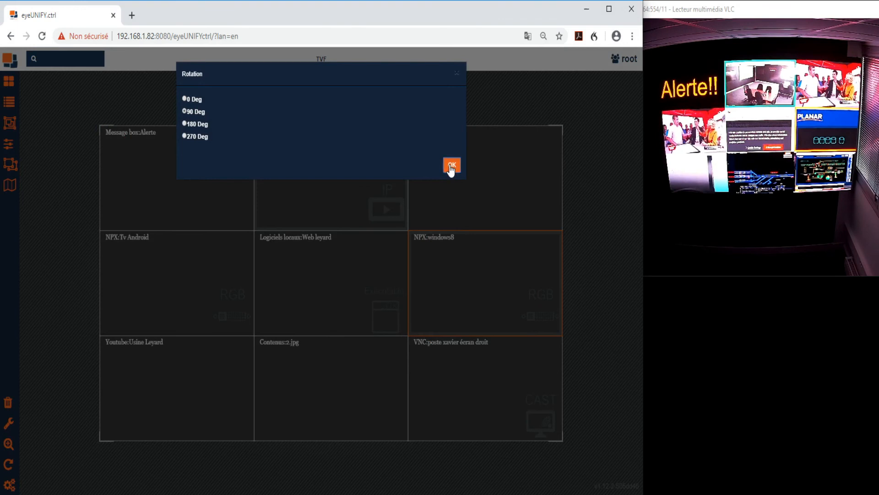
{"action": "left_click", "coordinate": [452, 165]}
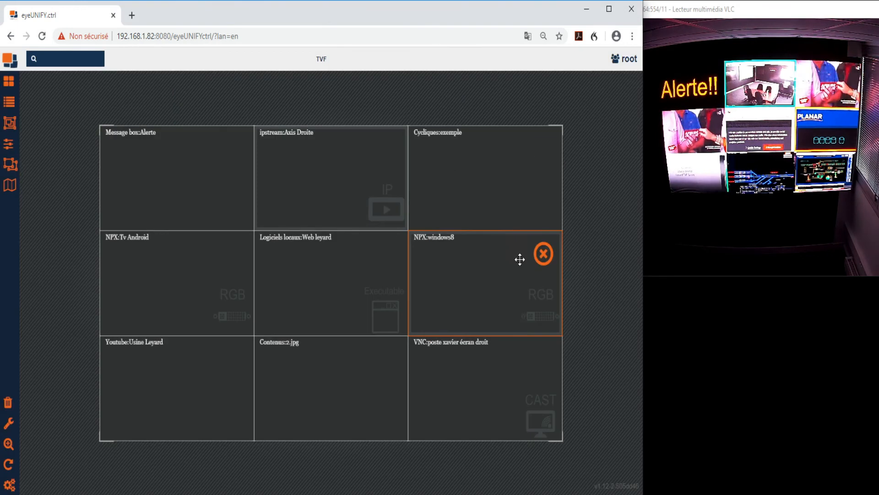
Enable audio for the NPX:windows8 window and set its volume to about the middle of the range
{"action": "left_click", "coordinate": [490, 294]}
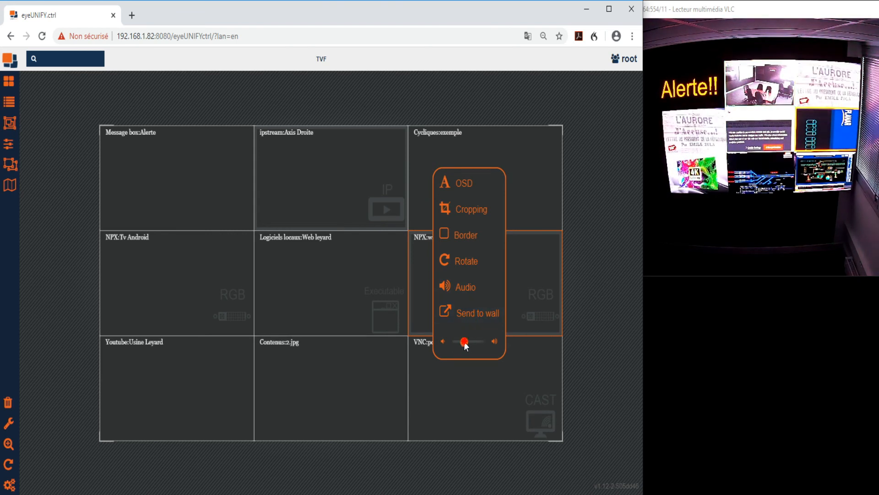
{"action": "left_click_drag", "start_coordinate": [471, 342], "coordinate": [468, 342]}
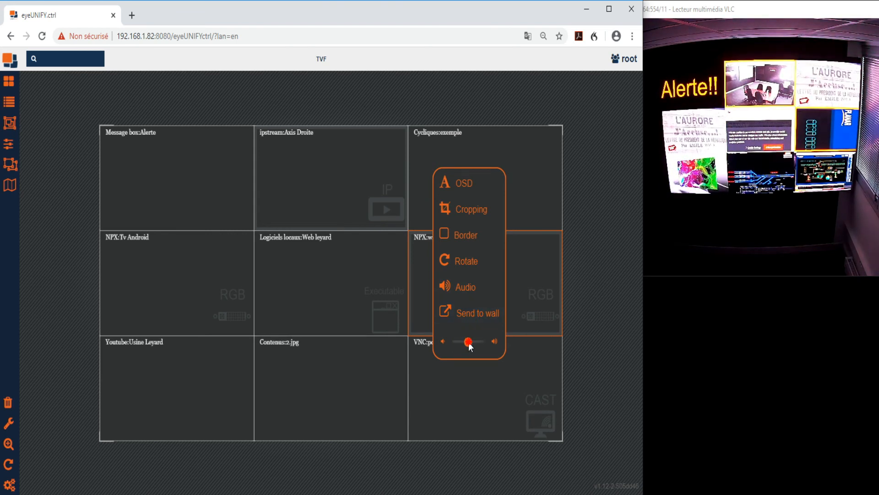
{"action": "left_click", "coordinate": [520, 289]}
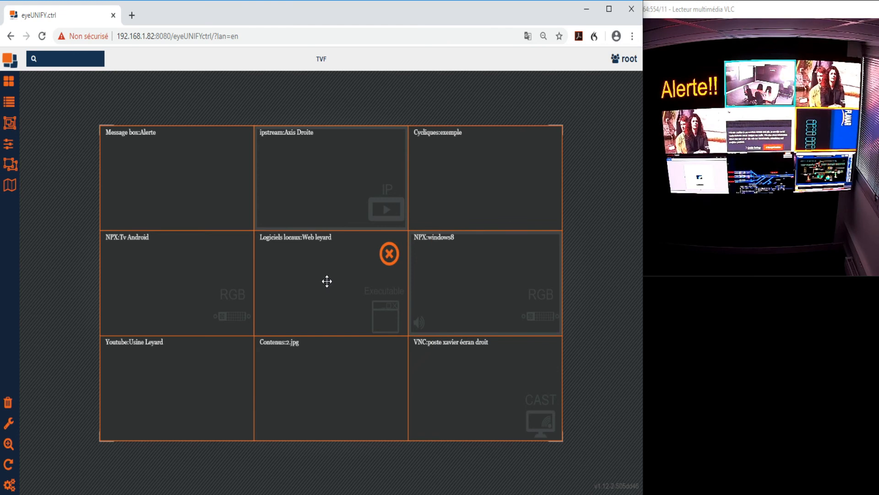
Show the options available for the Contenus:2.jpg window and dismiss them
{"action": "left_click", "coordinate": [322, 378]}
{"action": "left_click", "coordinate": [320, 373]}
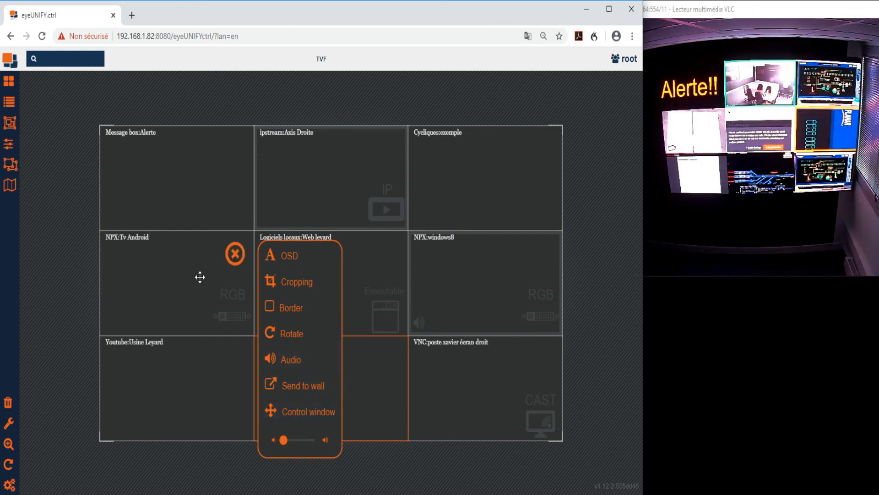
{"action": "left_click", "coordinate": [72, 109]}
Move the Message box:Alerte window toward the middle of the wall and close it
{"action": "left_click_drag", "start_coordinate": [175, 207], "coordinate": [306, 269]}
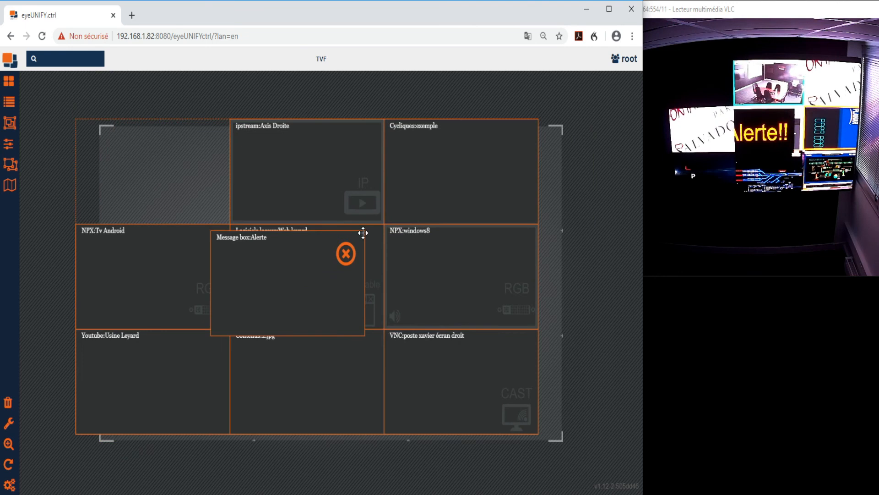
{"action": "left_click", "coordinate": [339, 258]}
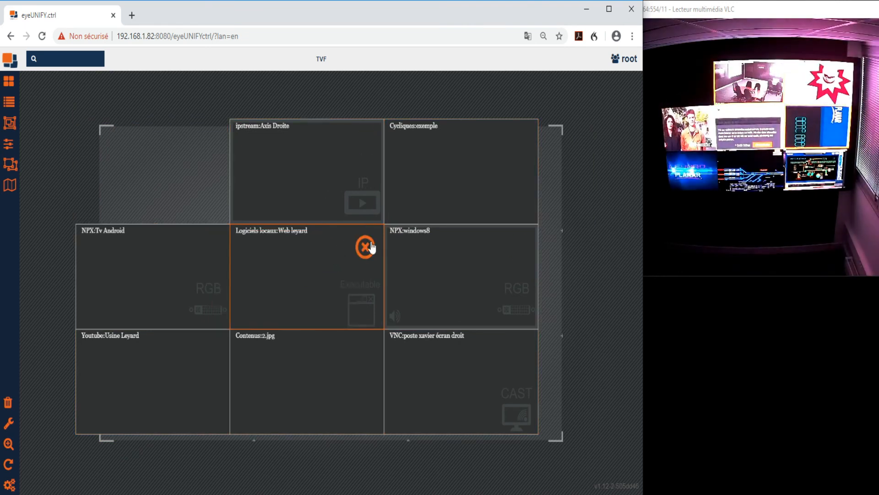
Move the Web leyard window over NPX:windows8 and Axis Droite to the wall's upper-left area, and clear all windows from the wall
{"action": "left_click_drag", "start_coordinate": [323, 260], "coordinate": [457, 232]}
{"action": "left_click_drag", "start_coordinate": [316, 178], "coordinate": [159, 205]}
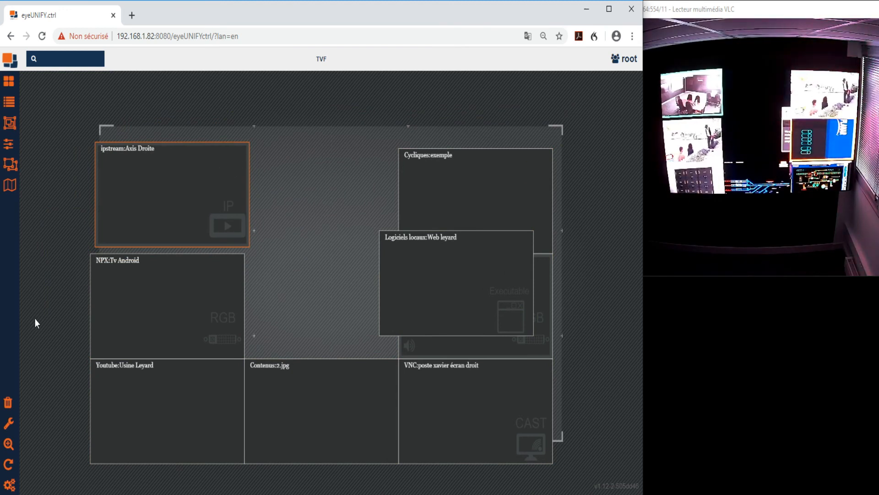
{"action": "left_click", "coordinate": [9, 404]}
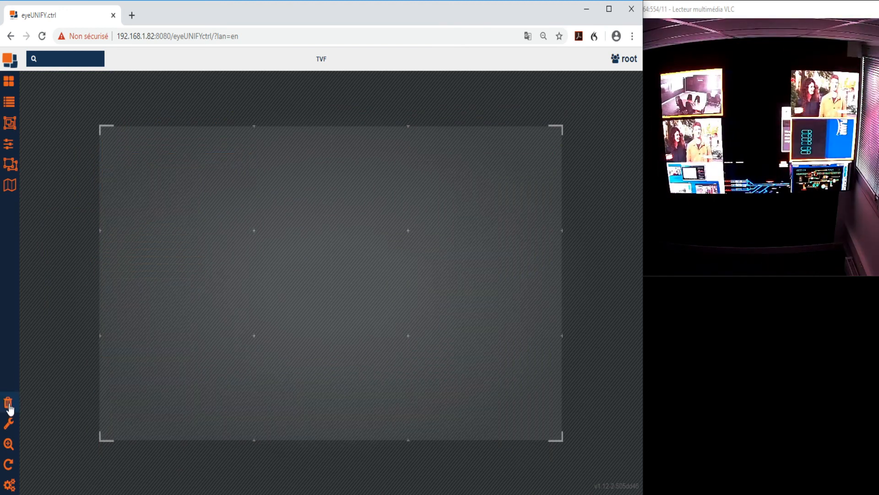
Set a 2 by 2 grid with 1/2 window size and place the VNC "écran droit" source in the upper-left cell's top-right quarter
{"action": "left_click", "coordinate": [8, 426]}
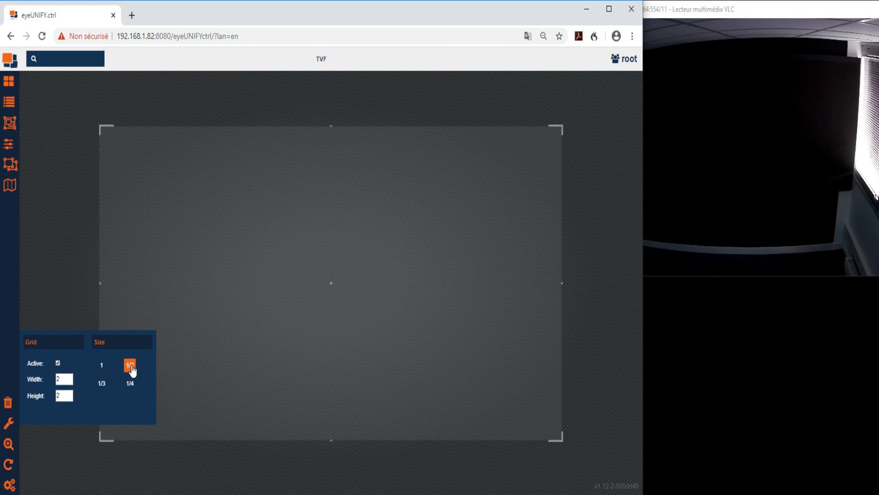
{"action": "left_click", "coordinate": [9, 101]}
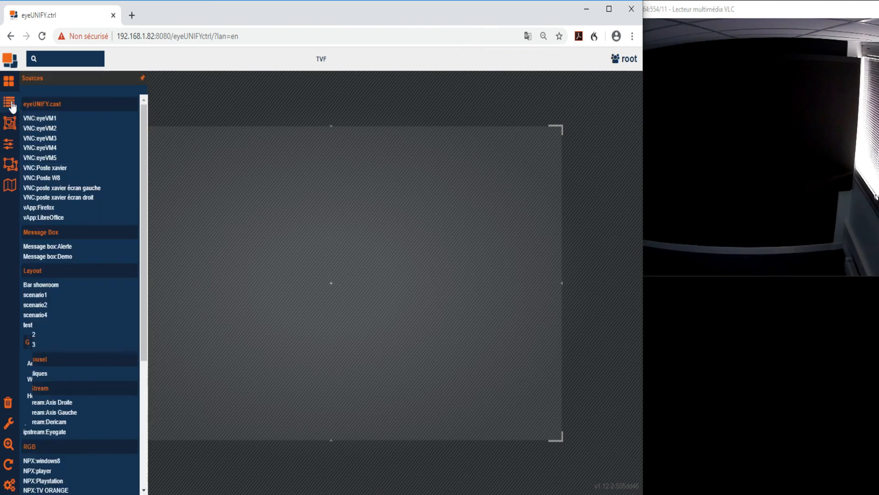
{"action": "left_click_drag", "start_coordinate": [56, 200], "coordinate": [266, 141]}
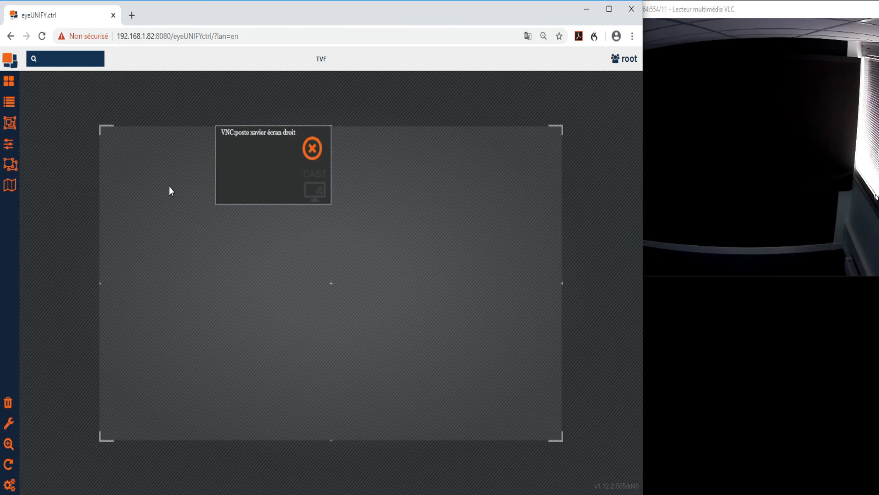
Set the window size to 1 and place the VNC "écran droit" source in the wall's lower-right grid cell
{"action": "left_click", "coordinate": [10, 428]}
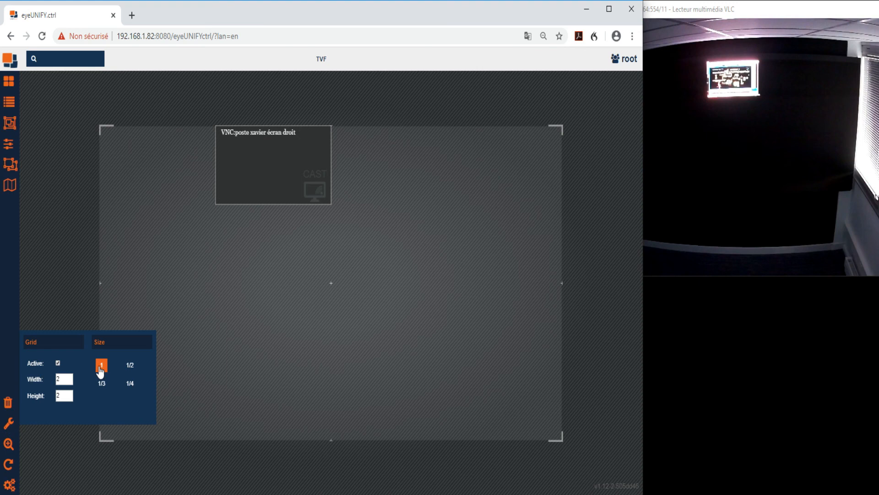
{"action": "left_click", "coordinate": [9, 101]}
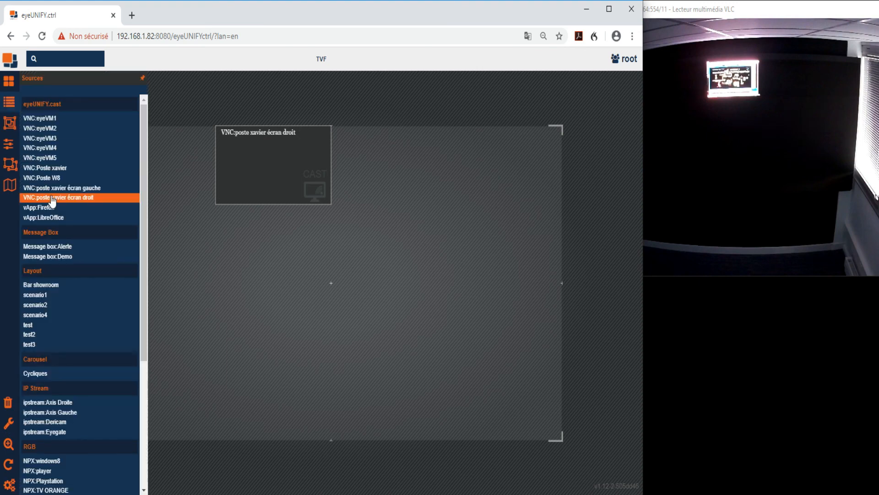
{"action": "left_click_drag", "start_coordinate": [55, 206], "coordinate": [488, 352]}
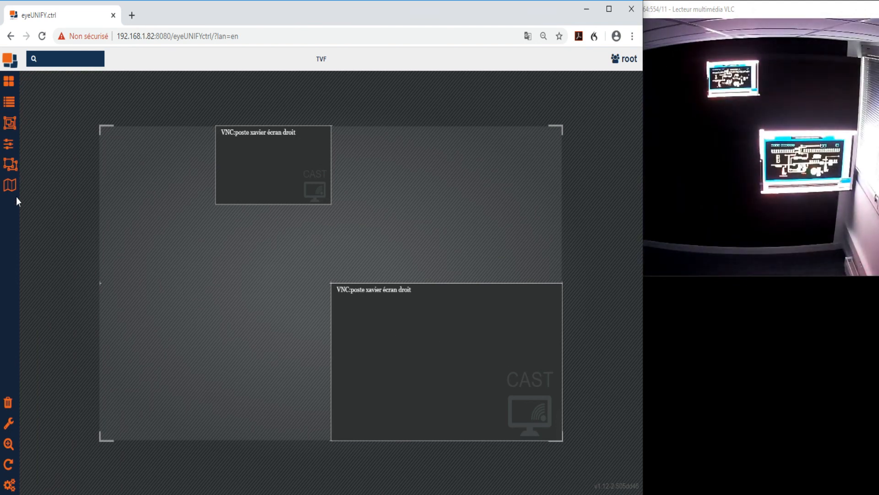
View the audio and cropping properties, select the lower-right VNC window, and show the list of open windows
{"action": "left_click", "coordinate": [9, 146]}
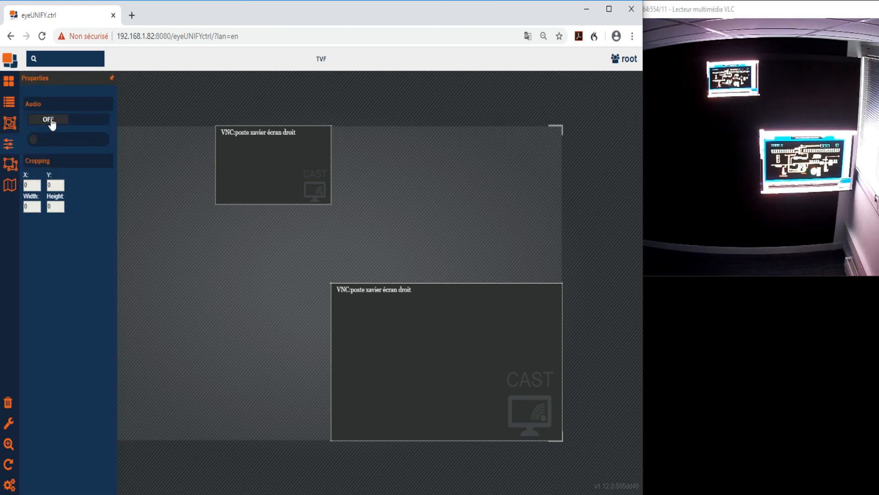
{"action": "left_click", "coordinate": [351, 317]}
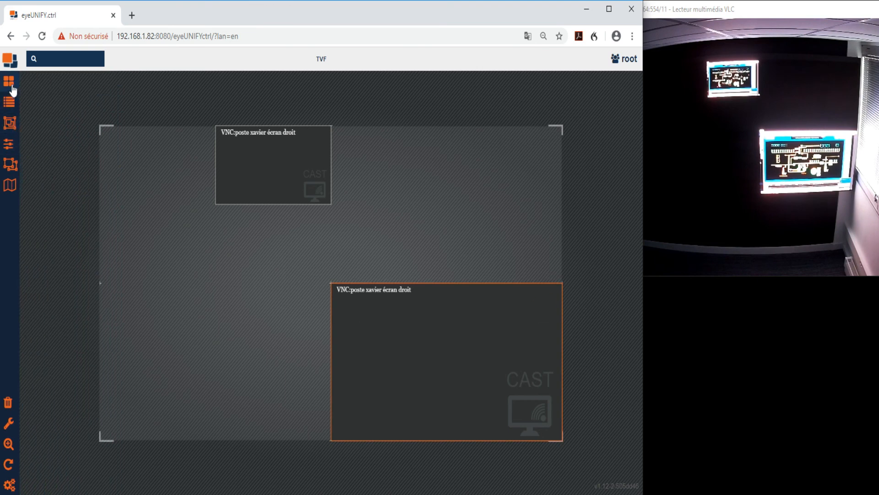
{"action": "left_click", "coordinate": [10, 166]}
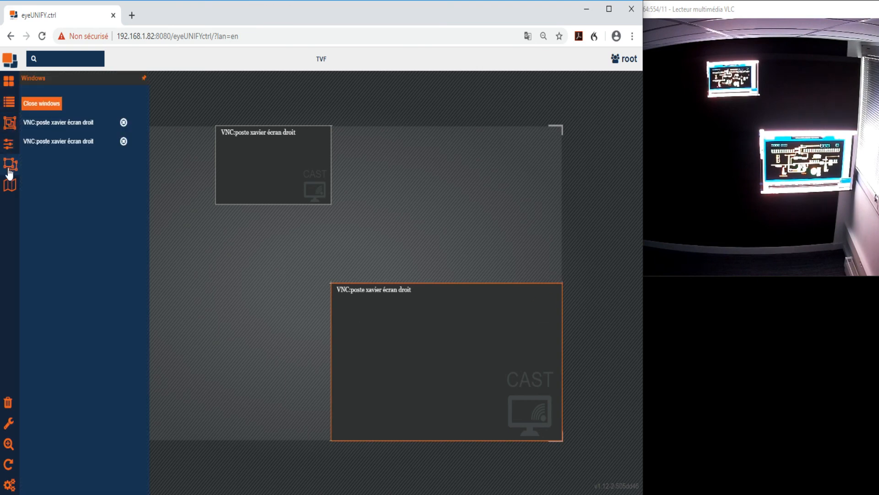
Close all open windows on the wall, then unpin and hide the window list
{"action": "left_click", "coordinate": [40, 104]}
{"action": "left_click", "coordinate": [112, 79]}
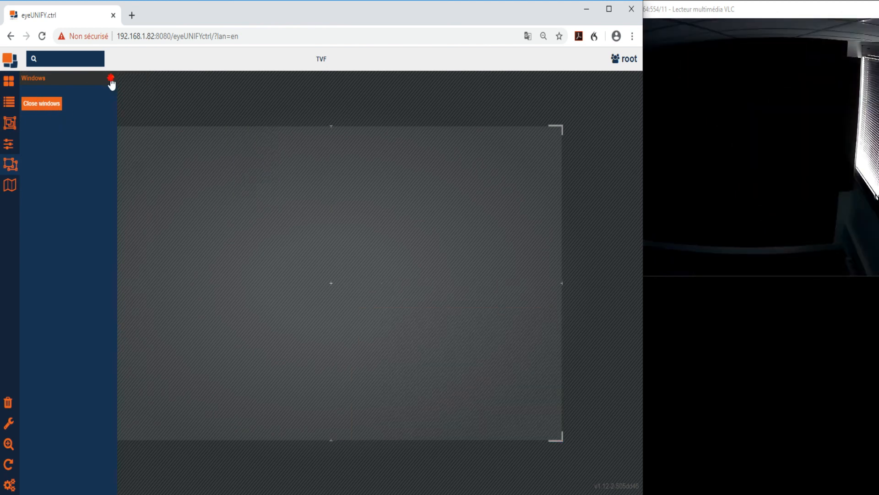
{"action": "left_click", "coordinate": [111, 78]}
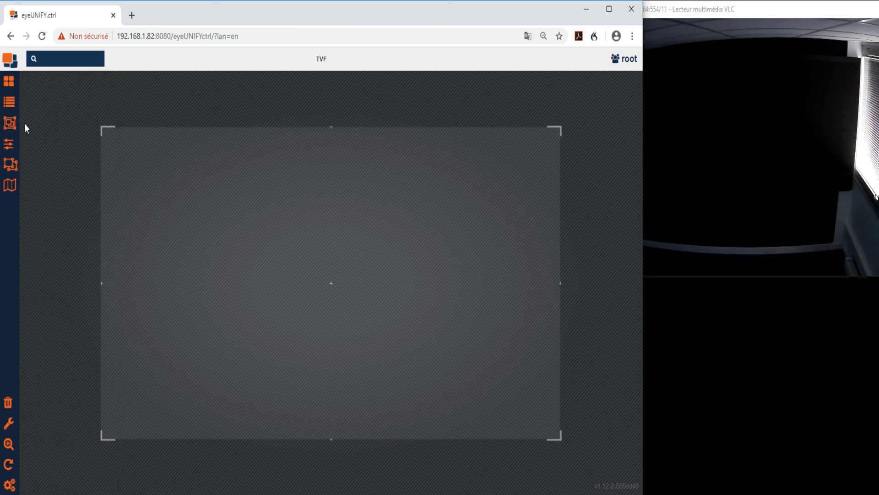
Open the live remote view of the VNC "écran droit" source from the source list, then close the view
{"action": "left_click", "coordinate": [12, 105]}
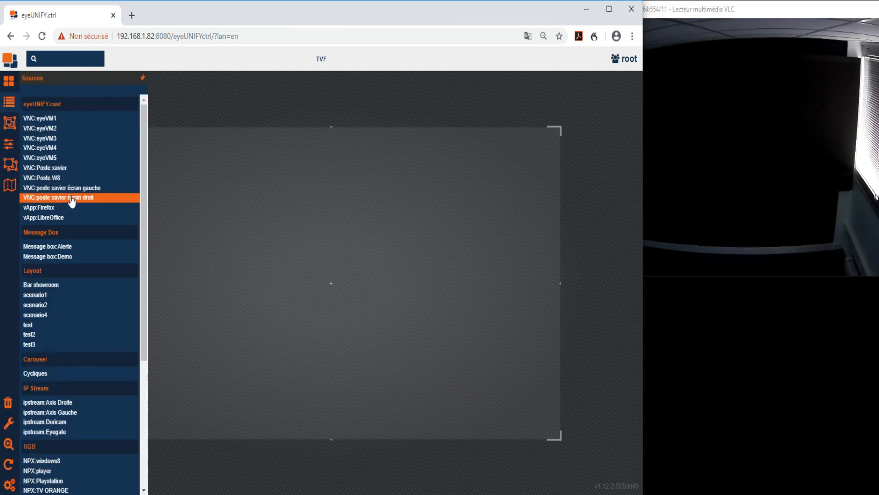
{"action": "mouse_move", "coordinate": [68, 200]}
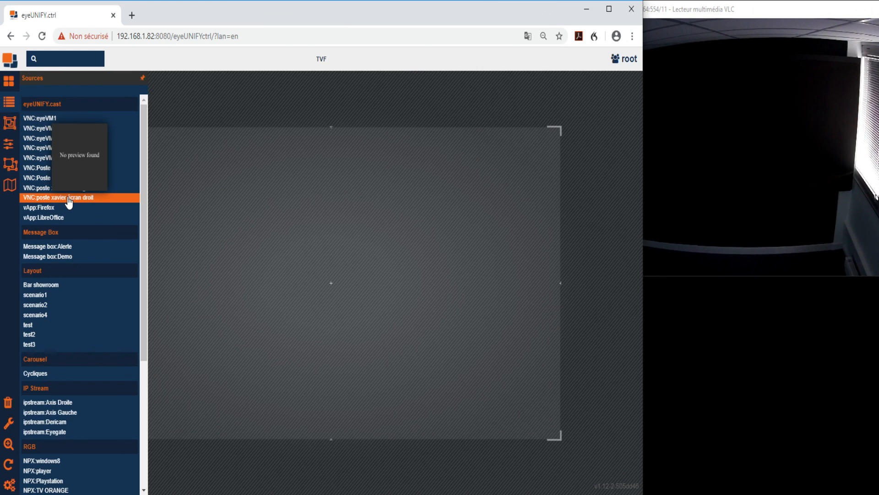
{"action": "left_click", "coordinate": [68, 198]}
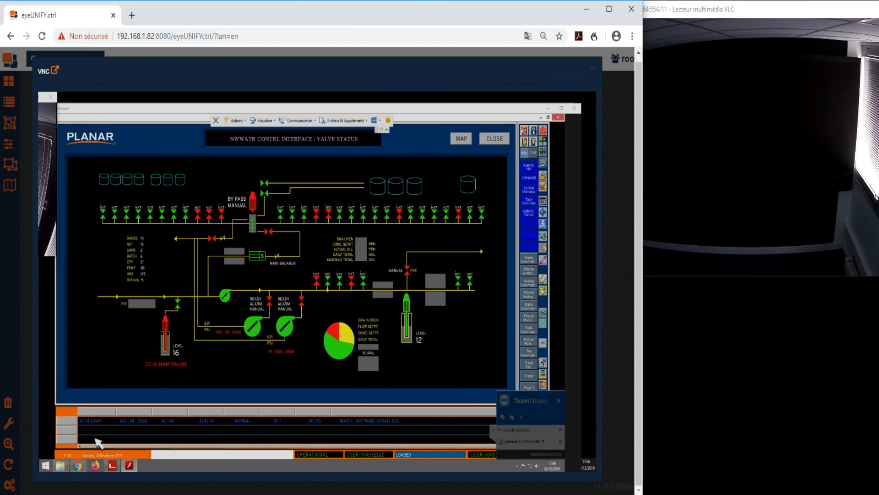
{"action": "left_click", "coordinate": [622, 153]}
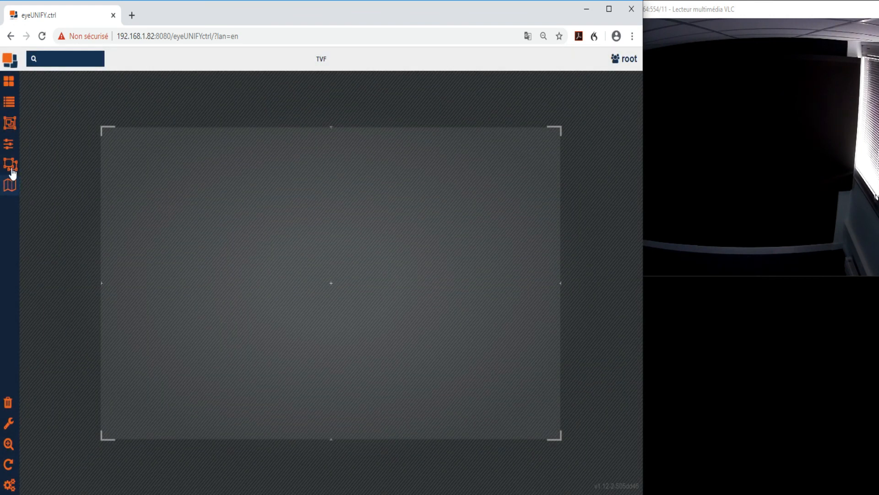
Place the VNC "écran droit" source in the wall's upper-right grid cell
{"action": "left_click", "coordinate": [10, 103]}
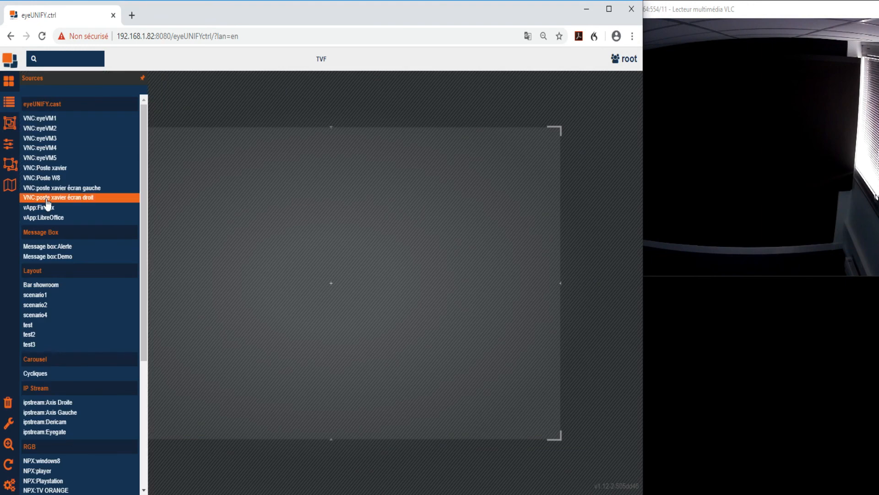
{"action": "left_click_drag", "start_coordinate": [48, 203], "coordinate": [398, 223]}
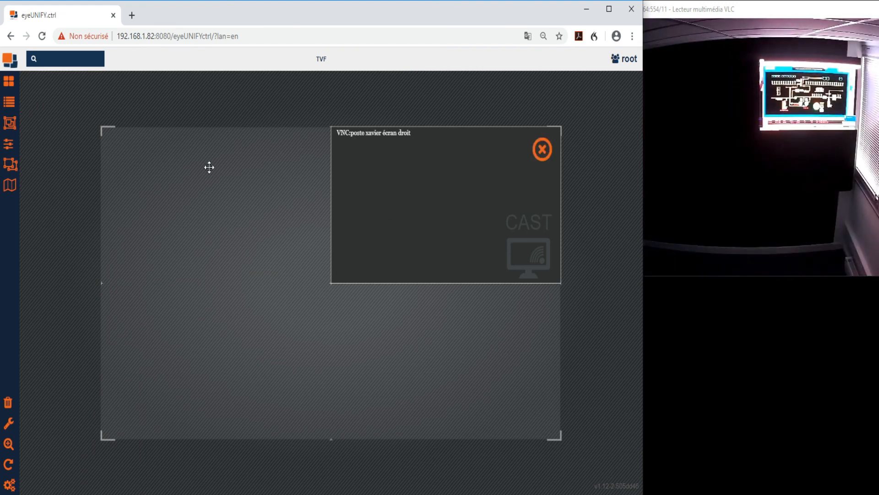
Reopen and dismiss the live view of the VNC "écran droit" source, then close its window in the wall's upper-right cell
{"action": "left_click", "coordinate": [11, 106]}
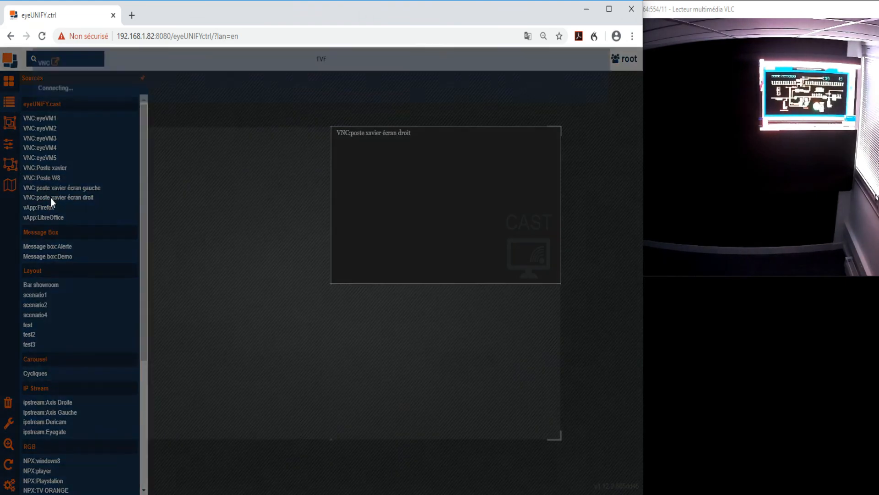
{"action": "double_click", "coordinate": [51, 199]}
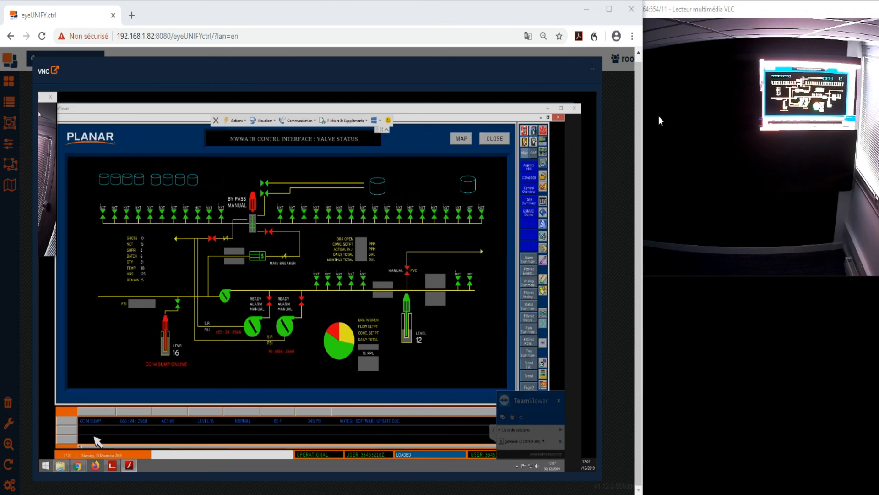
{"action": "left_click", "coordinate": [615, 99]}
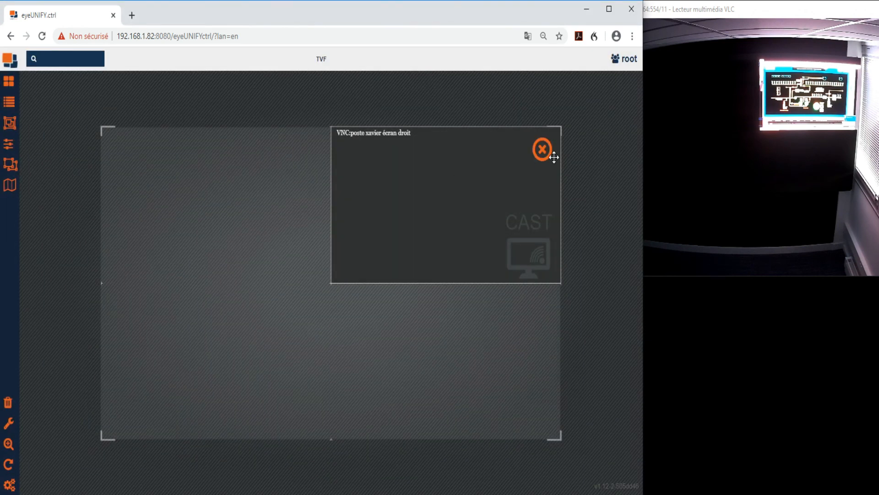
{"action": "left_click", "coordinate": [544, 154]}
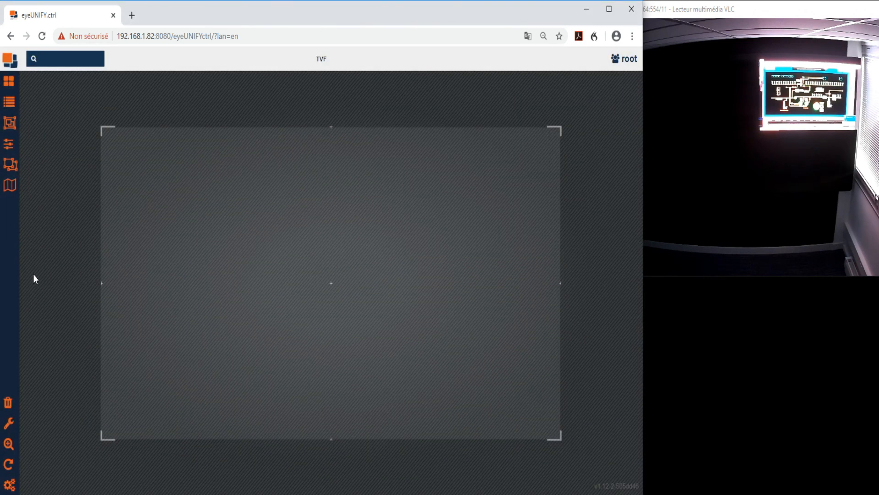